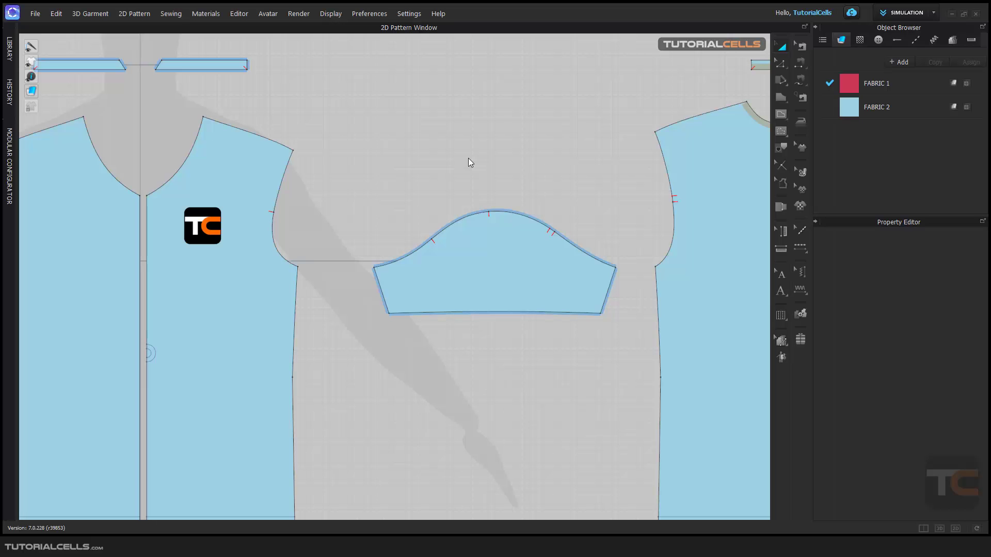
Zoom out and pan the 2D window so all shirt patterns show, with empty space on the right.
scroll(468, 163, down, 5)
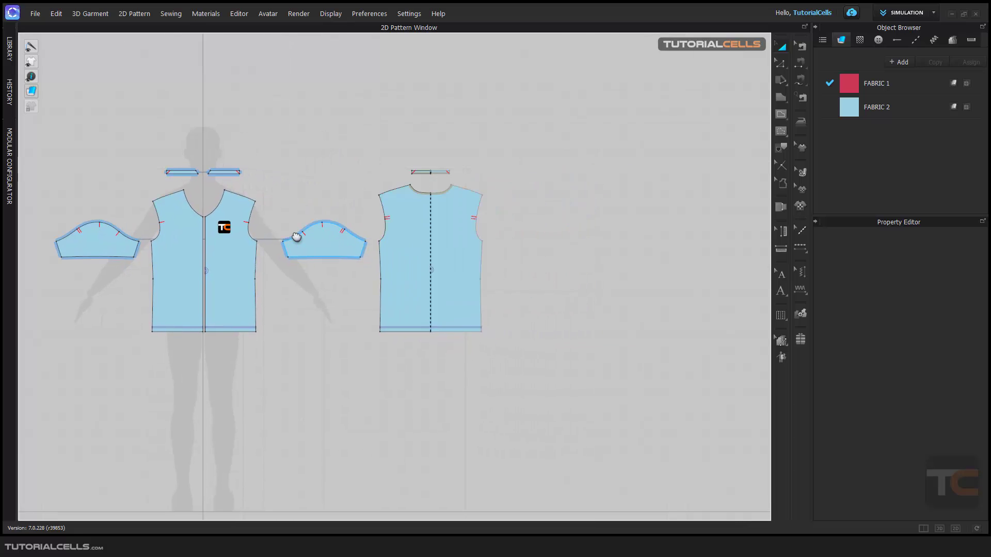
right_drag(296, 237, 278, 234)
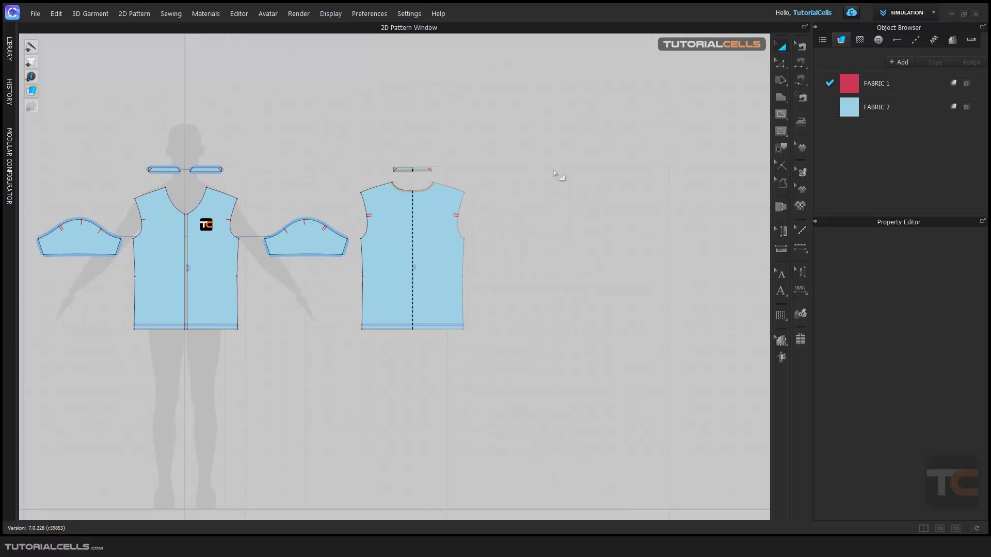
right_drag(555, 174, 504, 175)
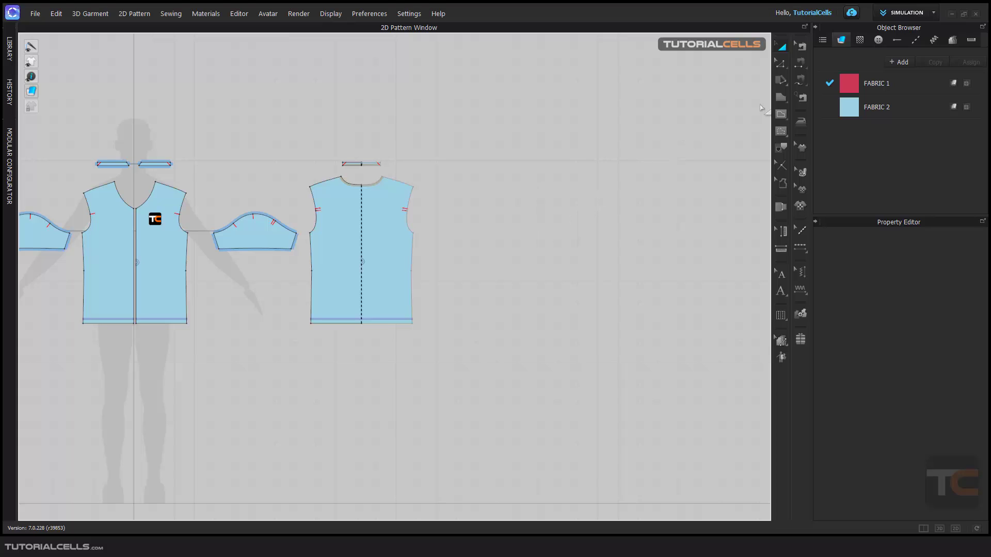
Draw a tall rectangle pattern right of the shirt and apply FABRIC 2 to it.
click(783, 103)
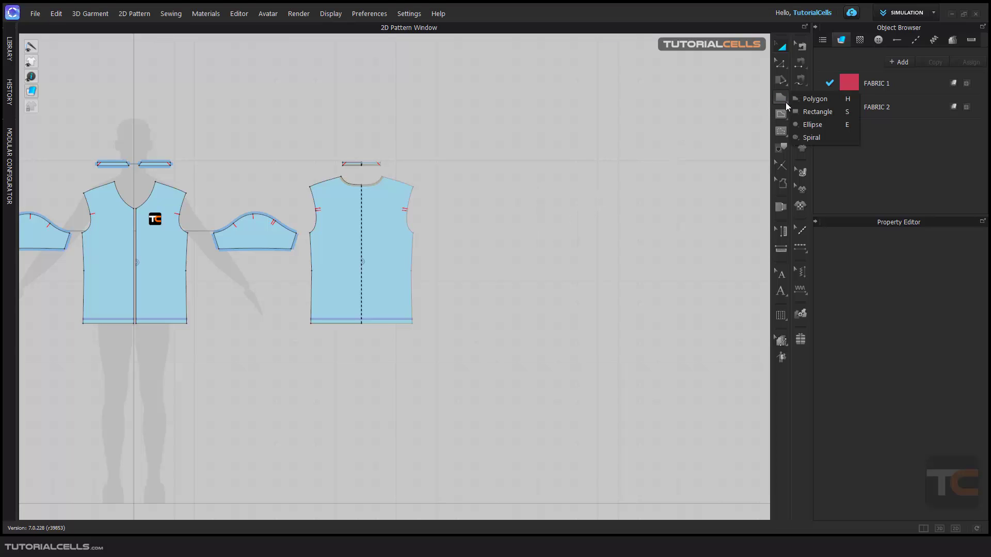
click(804, 109)
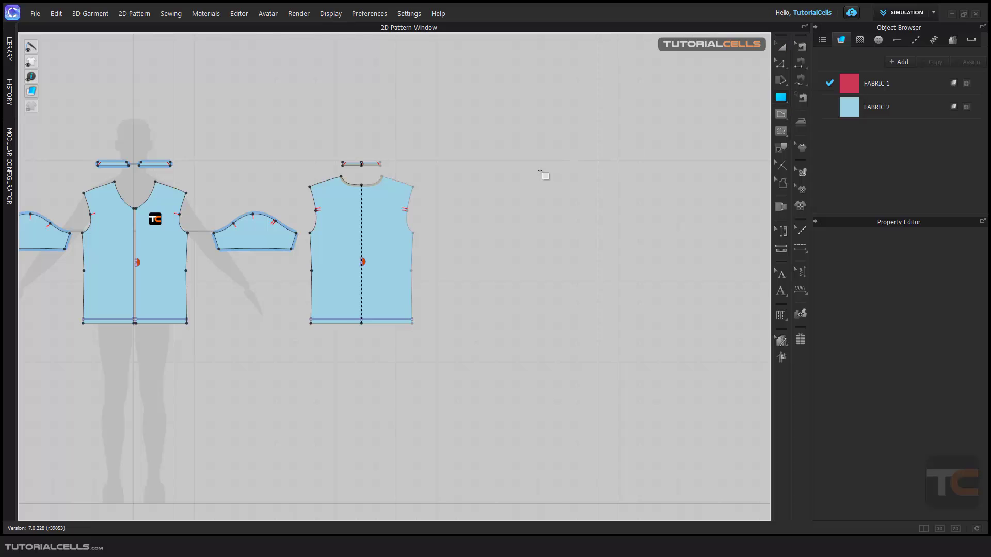
drag(541, 170, 588, 256)
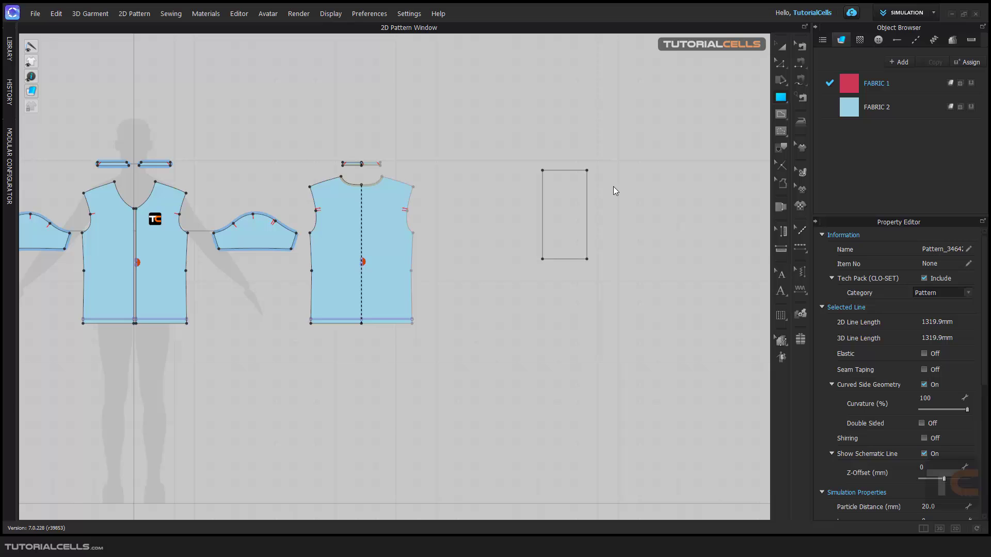
middle_drag(612, 191, 487, 193)
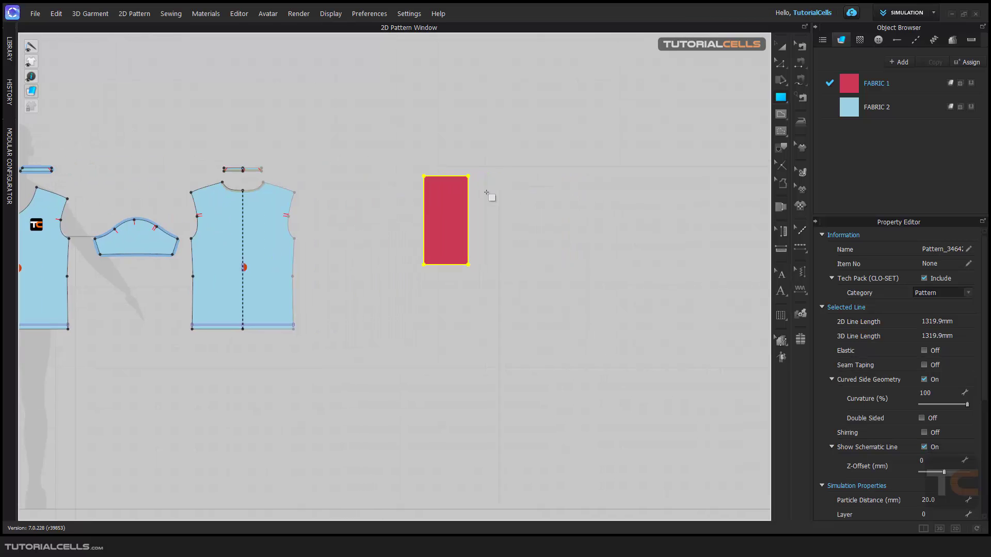
scroll(485, 189, up, 5)
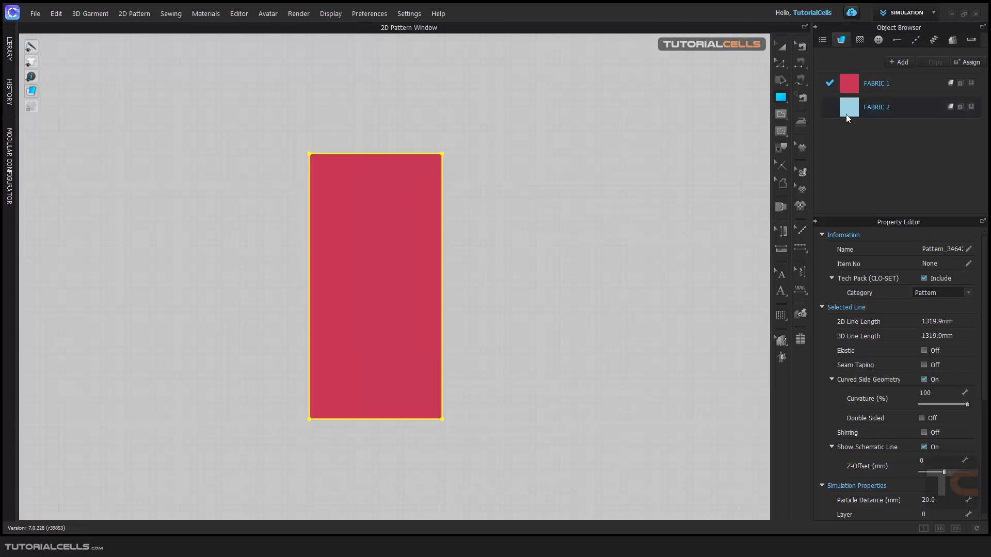
drag(422, 230, 422, 232)
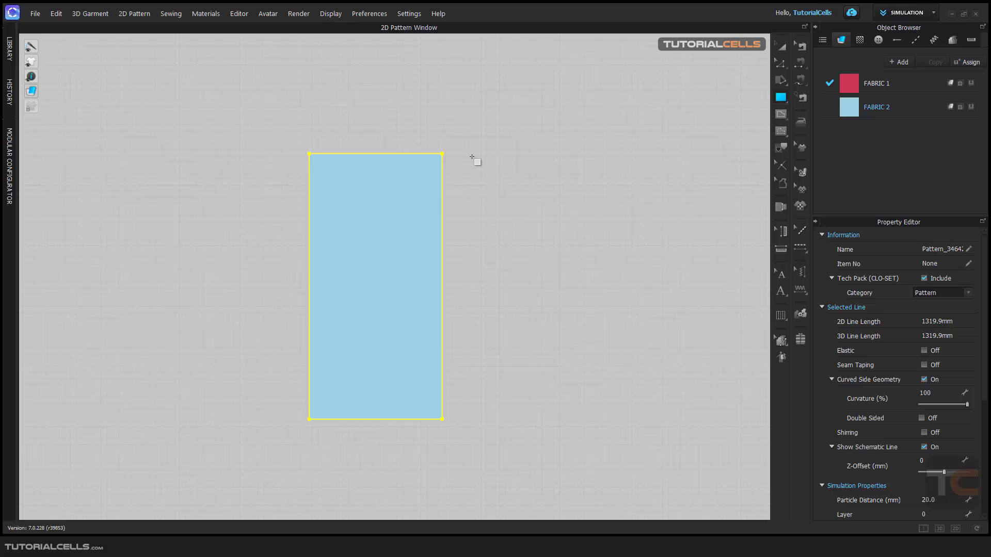
Make FABRIC 2 the fabric for new patterns and draw a square pattern beside the rectangle.
click(835, 107)
drag(474, 171, 589, 266)
scroll(462, 226, up, 3)
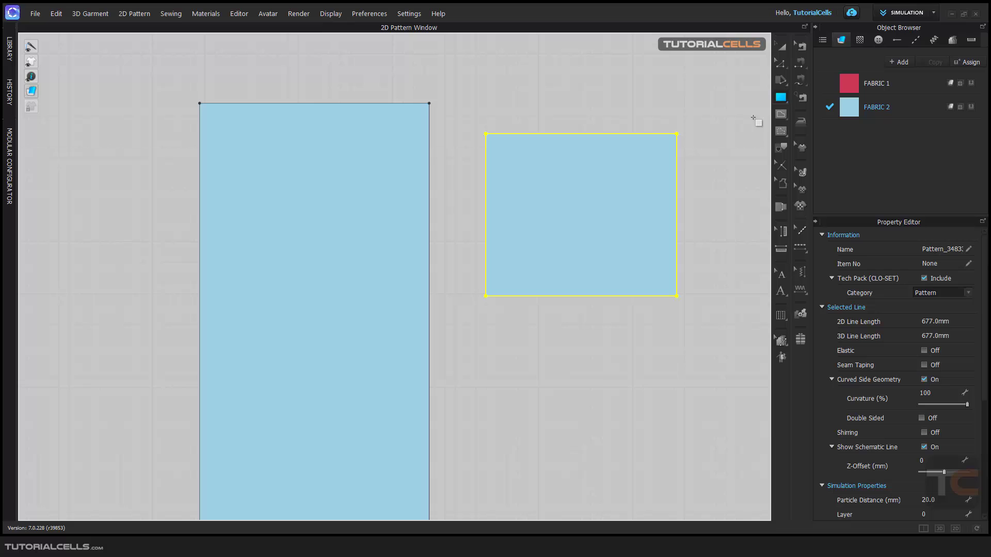
click(802, 75)
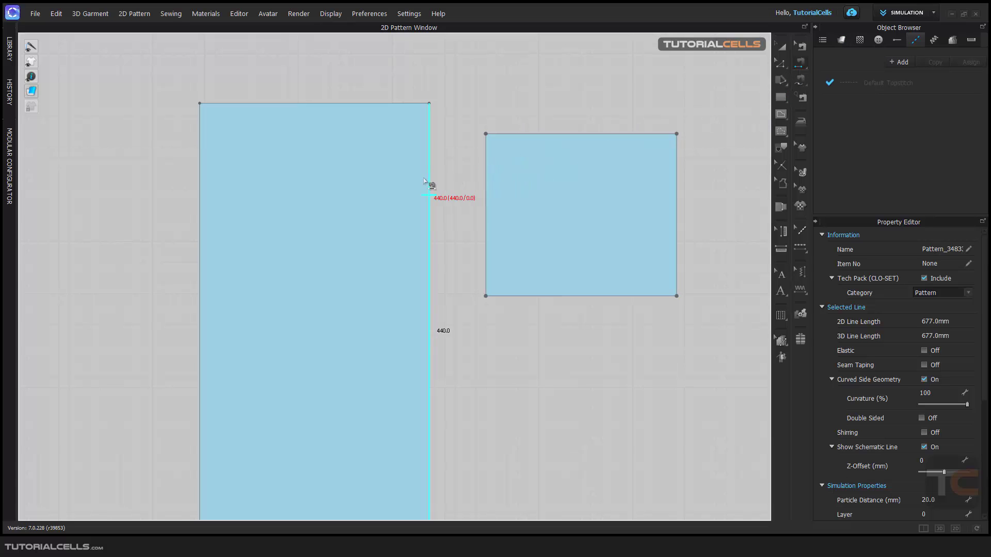
scroll(432, 199, down, 4)
scroll(431, 199, up, 3)
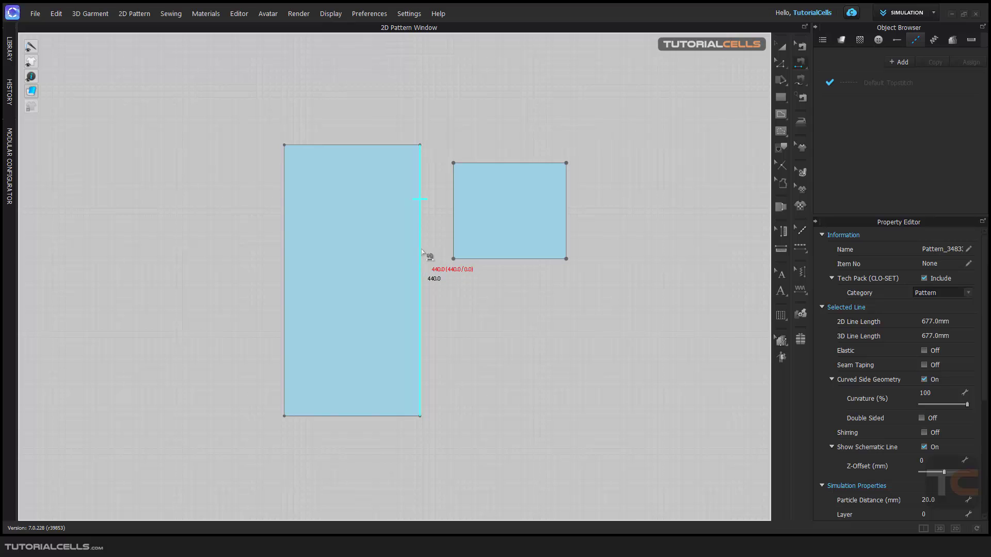
Add a point on the tall rectangle's right edge with Add Point/Split Line.
click(781, 63)
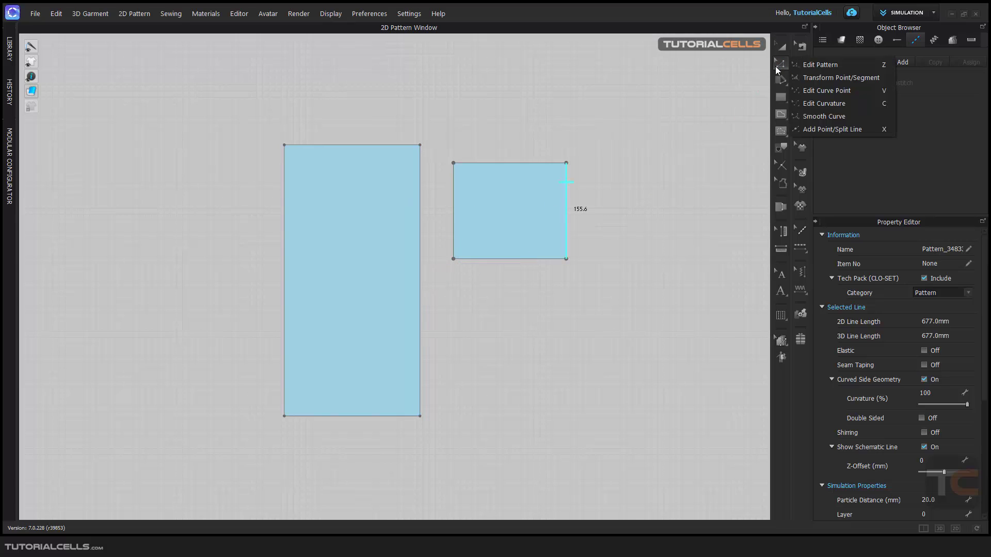
click(809, 128)
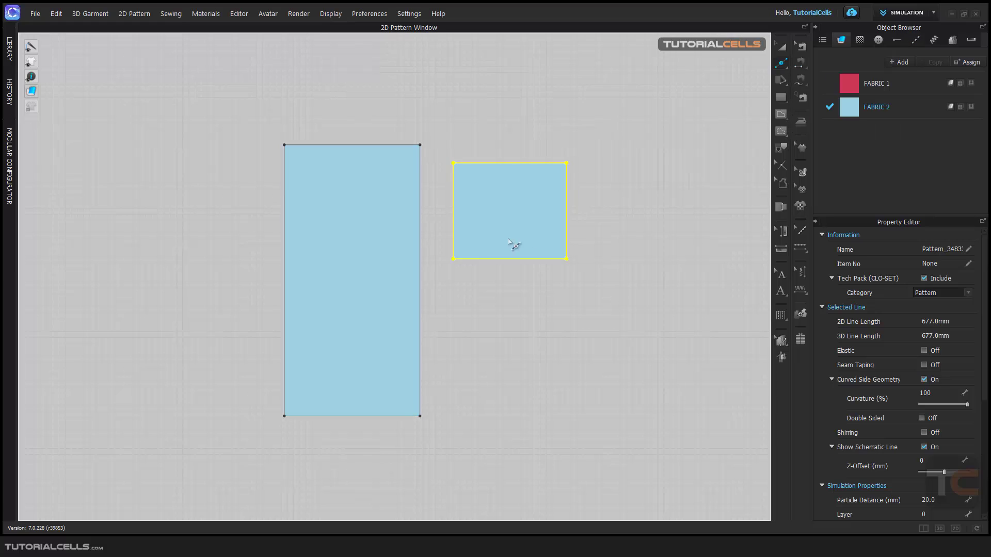
click(420, 259)
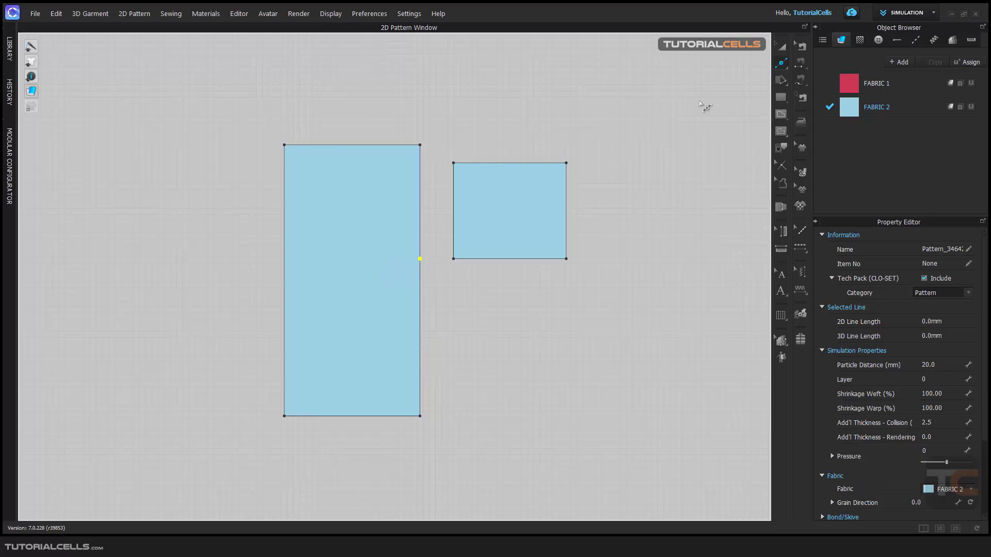
Select the newly added edge point with the Edit Pattern tool.
click(781, 63)
click(836, 88)
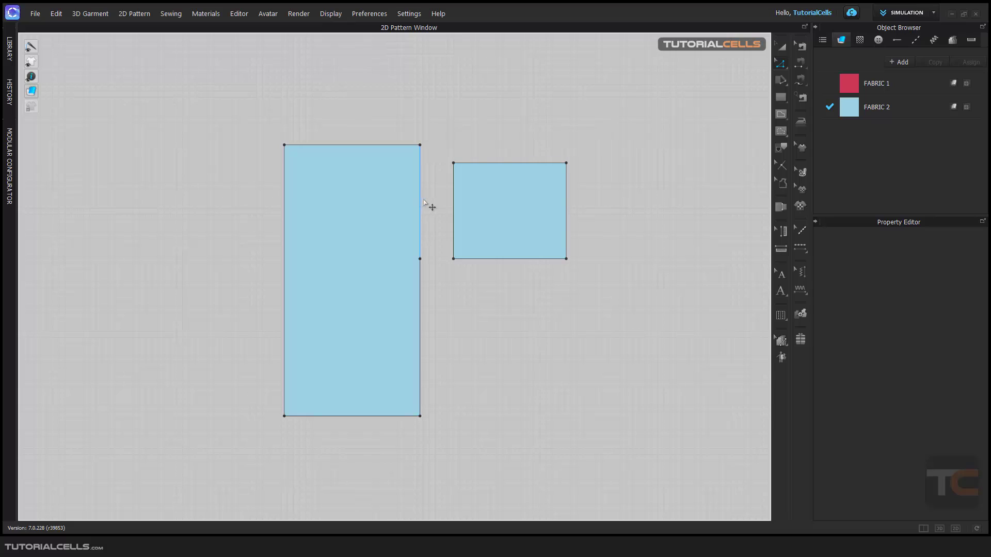
click(420, 260)
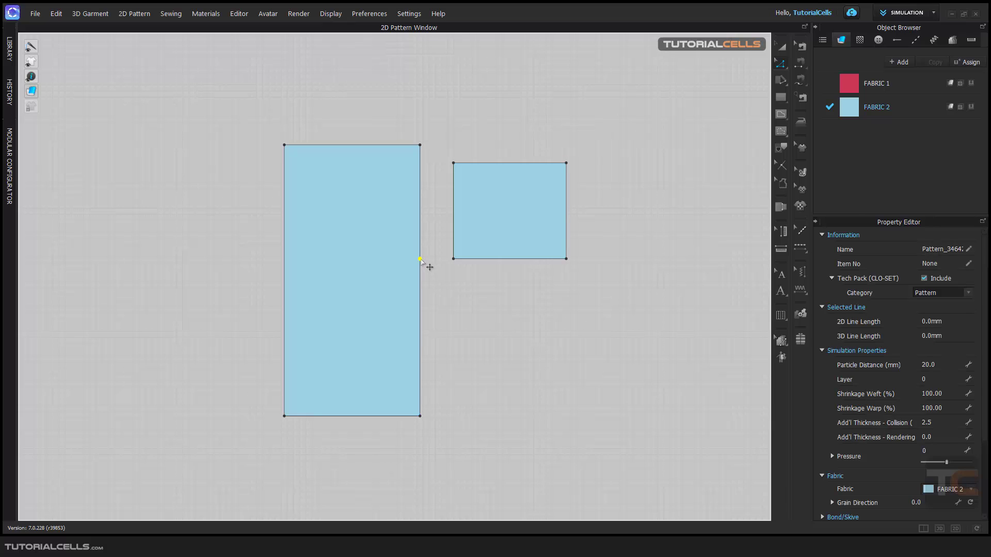
Delete the added point so the tall rectangle's right edge is one line again.
key(Delete)
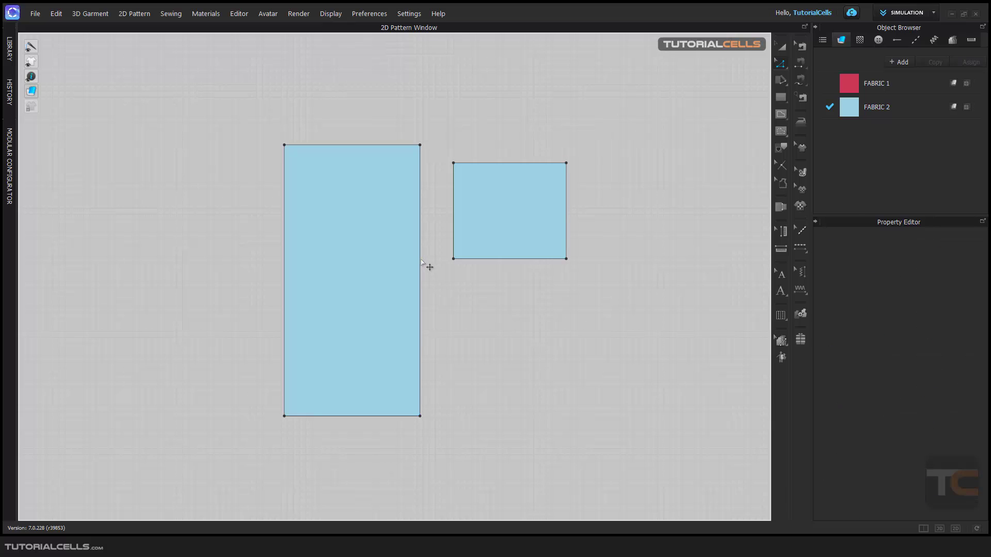
click(780, 166)
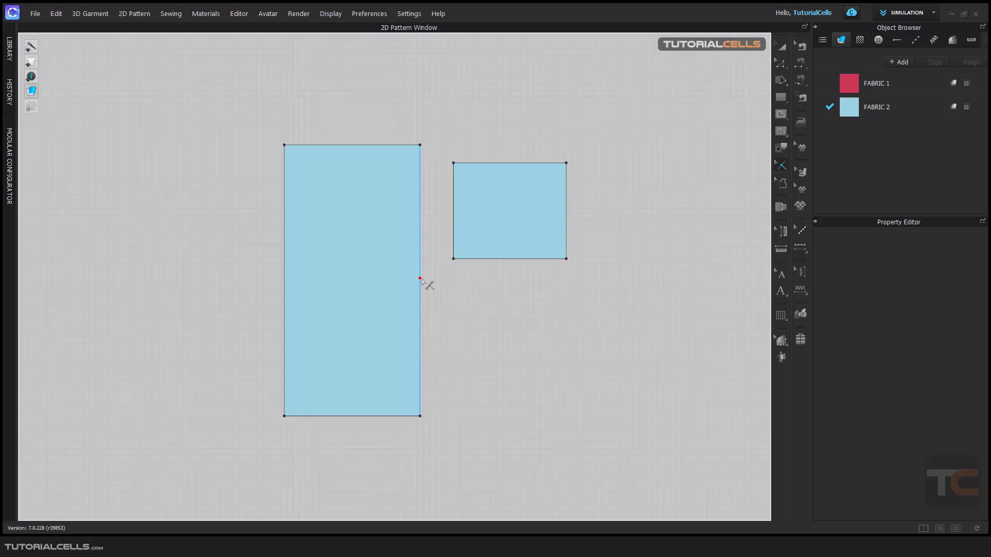
Uniformly split the tall rectangle's right edge into 3 parts of 146.7 mm using two notches.
right_click(420, 280)
drag(462, 146, 199, 123)
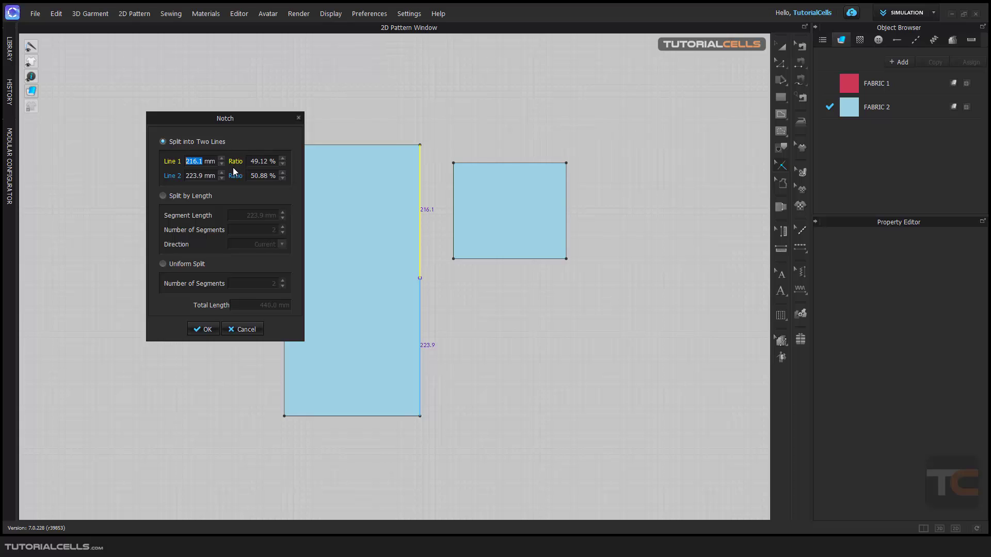
click(199, 196)
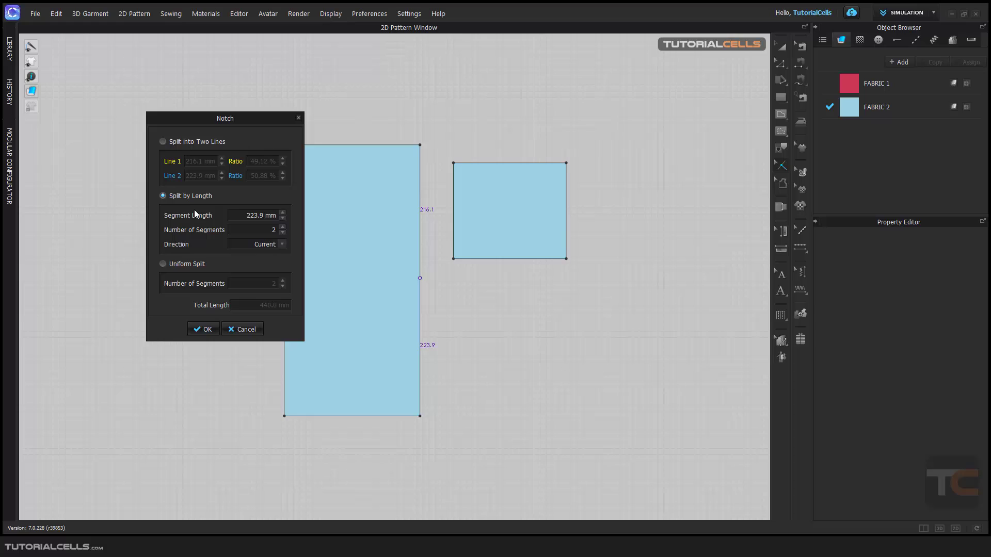
click(186, 264)
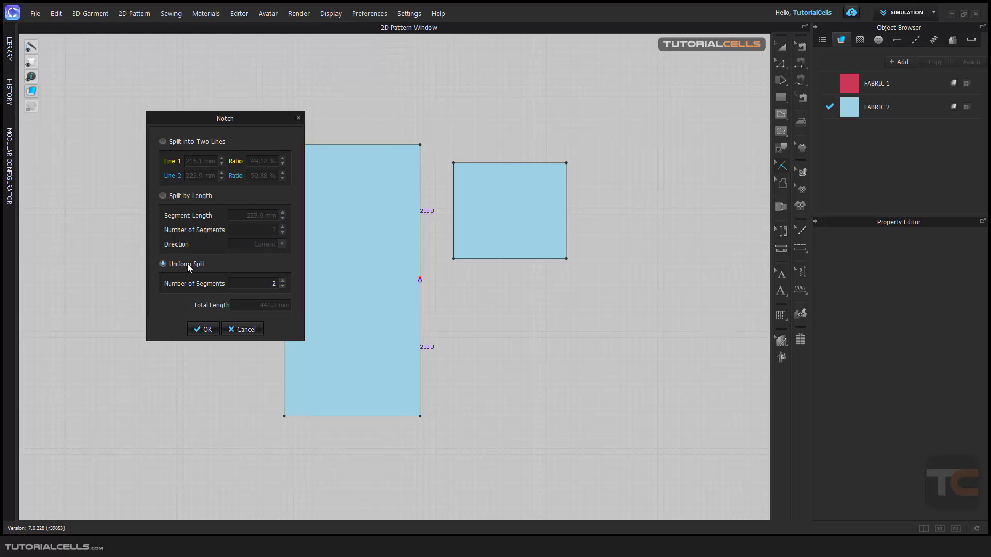
click(282, 281)
click(203, 329)
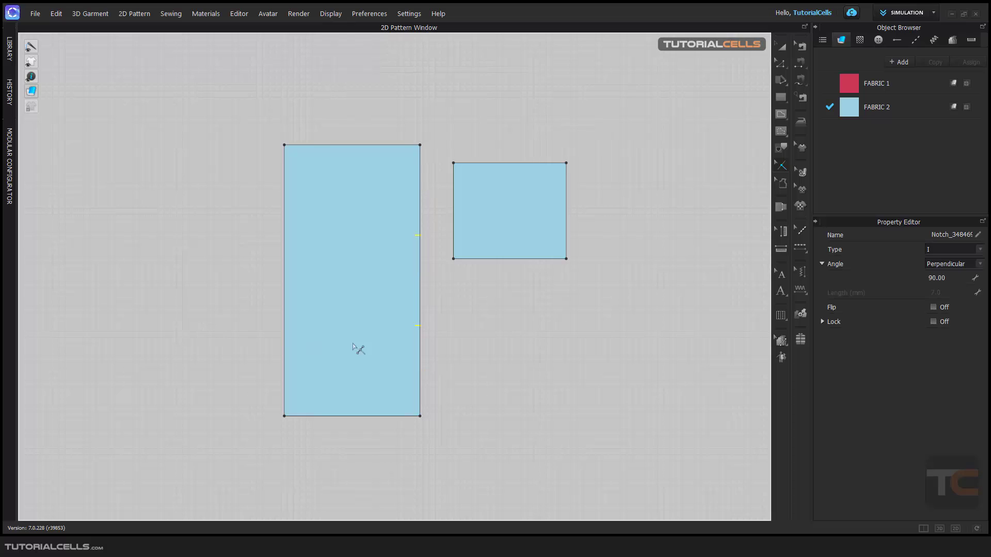
scroll(396, 330, up, 3)
scroll(436, 331, down, 2)
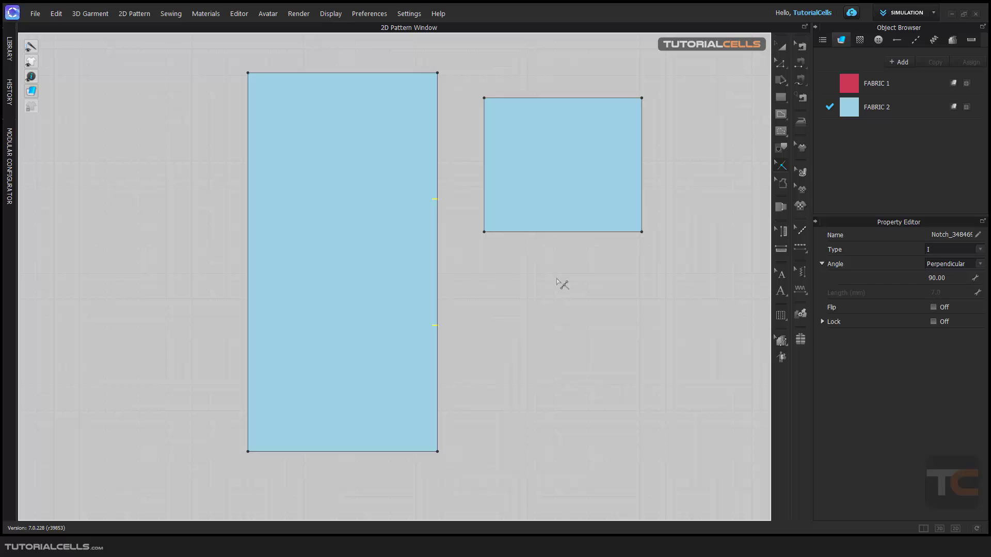
click(781, 65)
right_drag(471, 312, 463, 317)
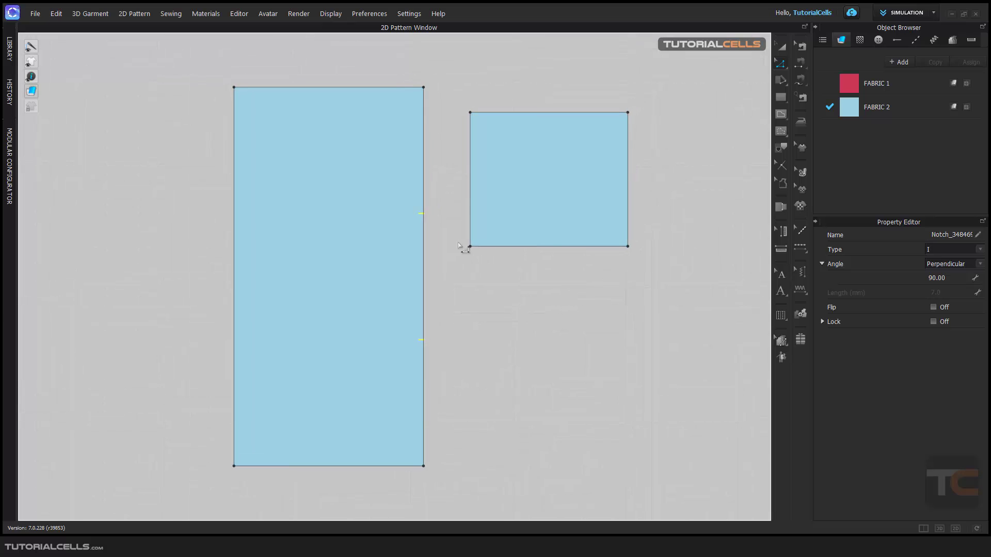
click(800, 81)
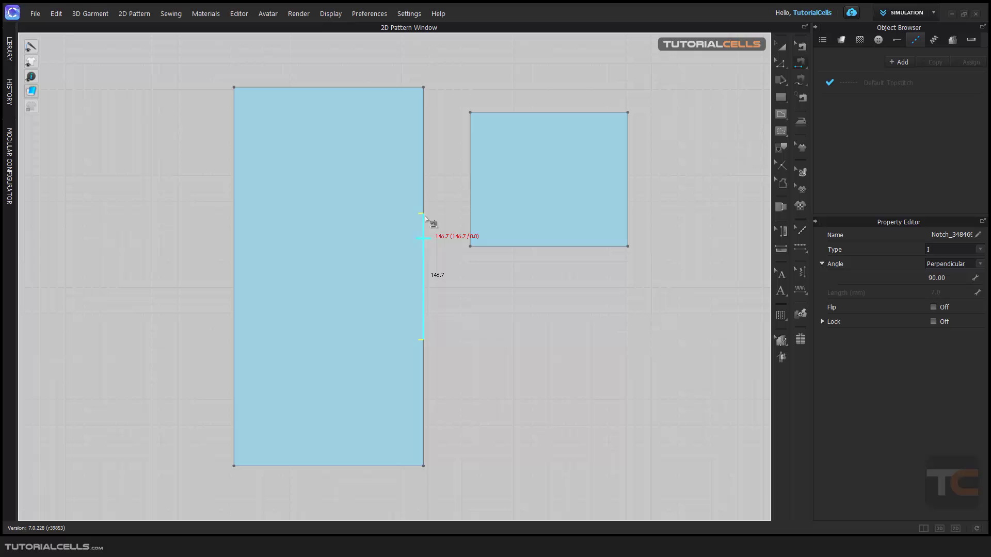
Segment-sew the top 146.7 section of the tall rectangle's right edge to the square's left edge.
click(430, 197)
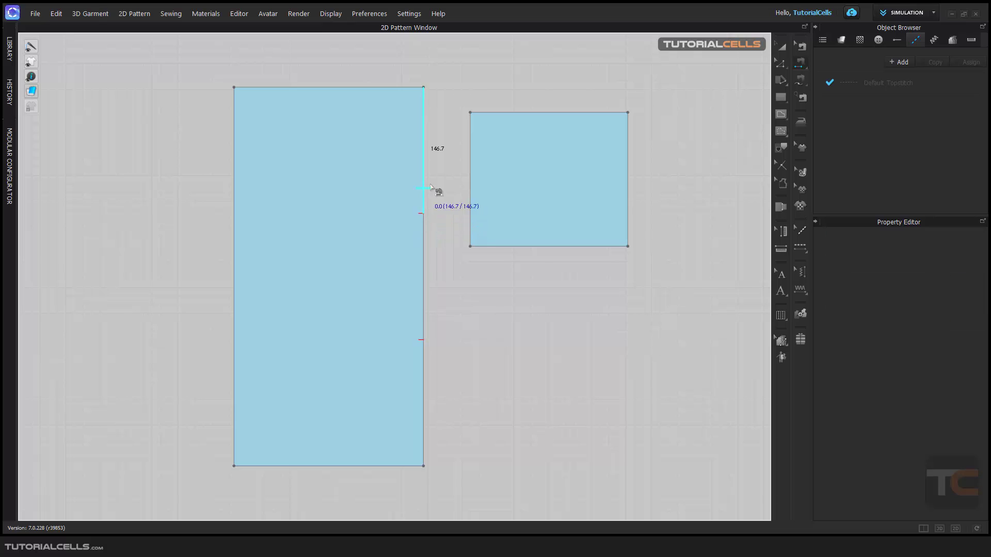
click(470, 235)
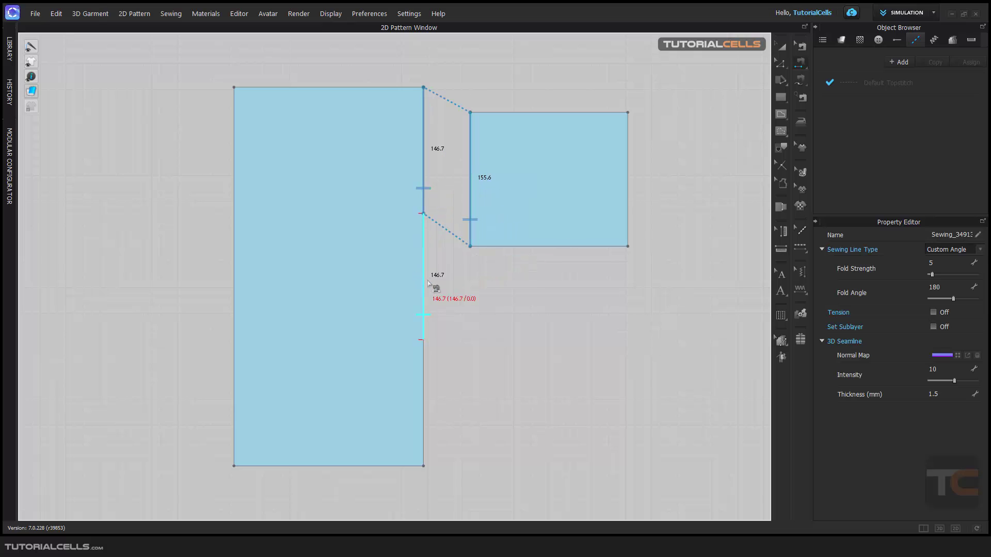
click(781, 63)
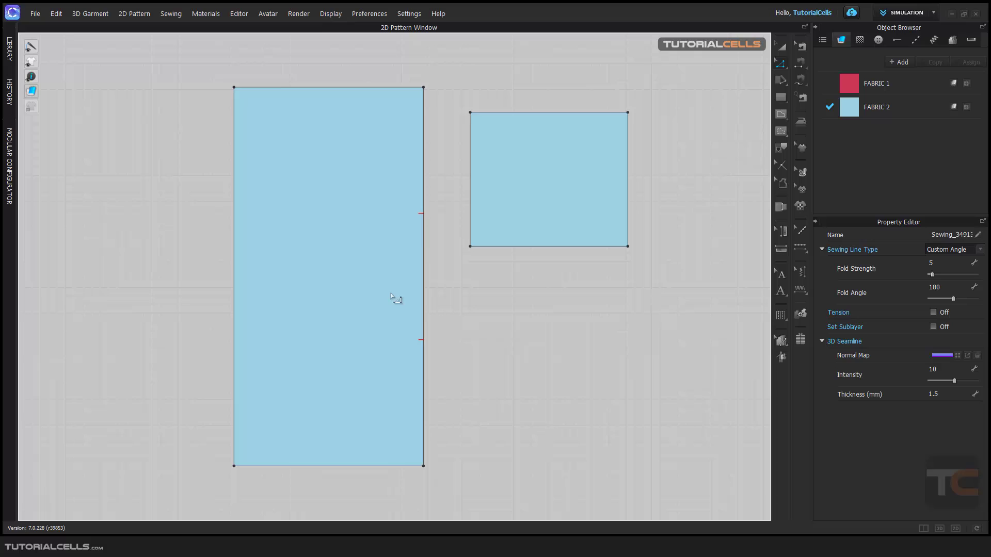
click(781, 165)
scroll(459, 212, up, 1)
Place a notch on the tall rectangle's right edge and make it a Box notch with custom 90.00 angle.
click(414, 215)
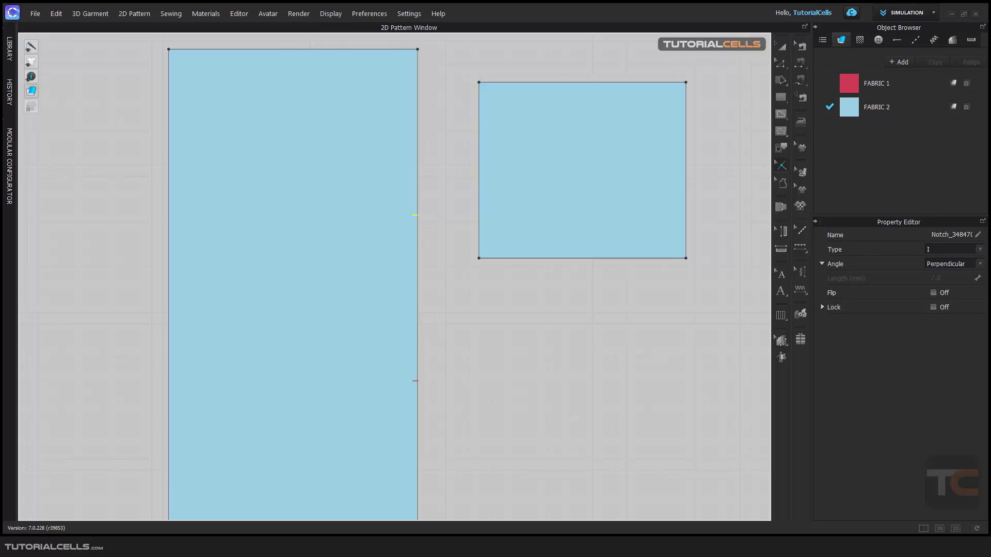
click(954, 250)
click(953, 264)
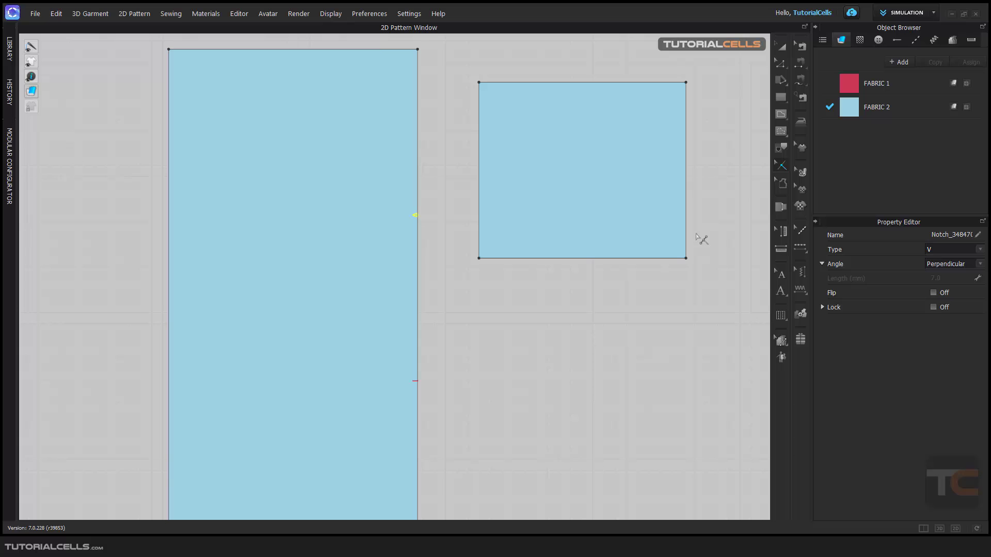
scroll(395, 222, down, 1)
scroll(395, 223, down, 1)
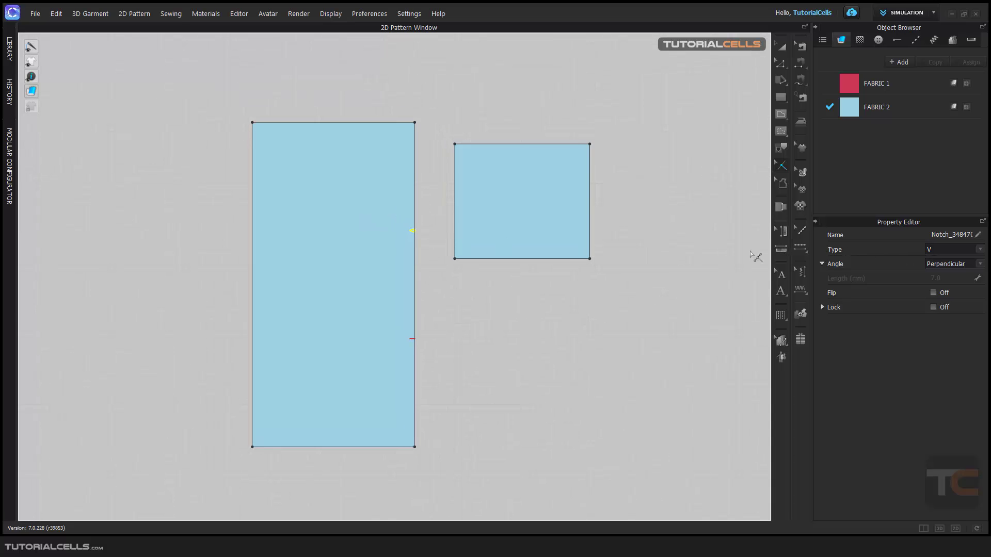
click(968, 265)
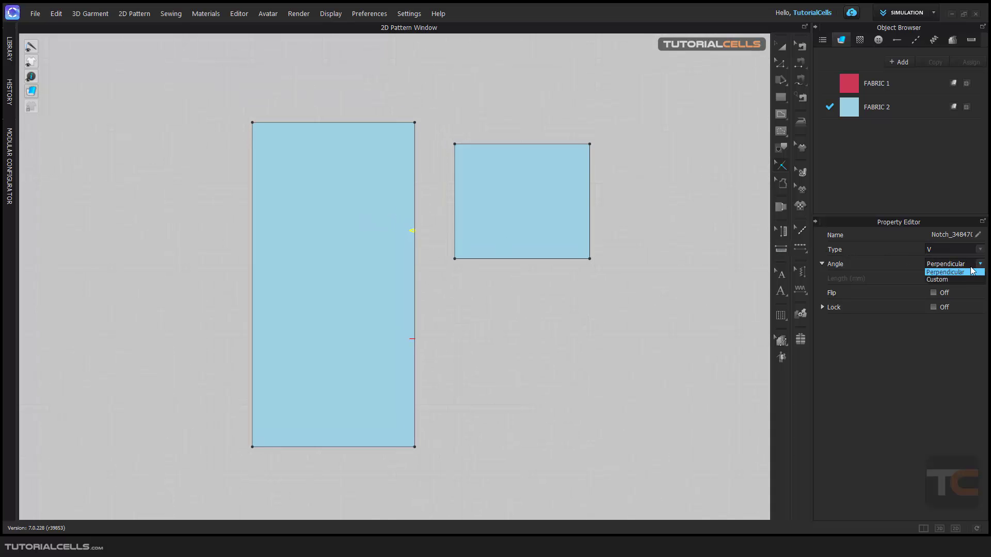
click(956, 276)
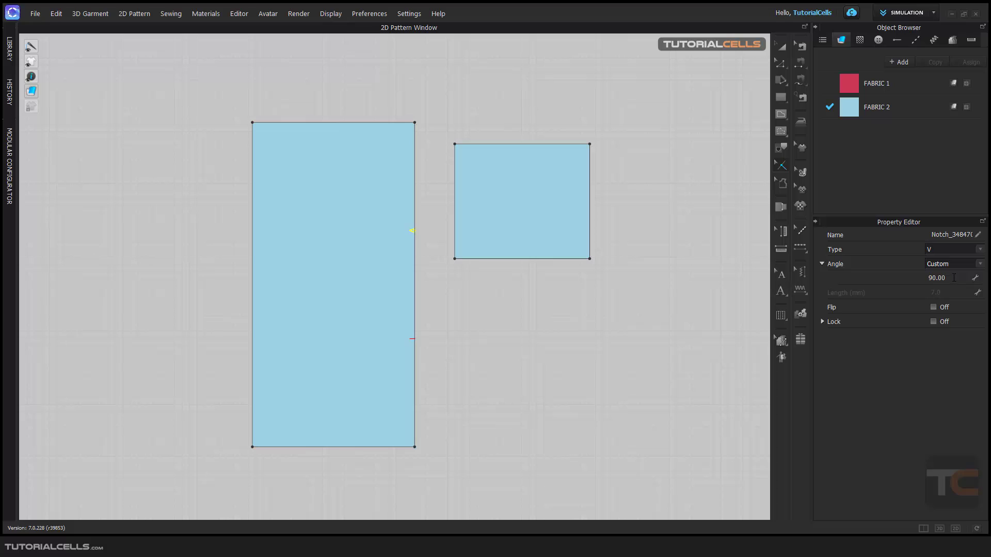
click(980, 250)
click(940, 294)
Lock the upper notch 146.7 from the end point and untick its Flip.
click(933, 322)
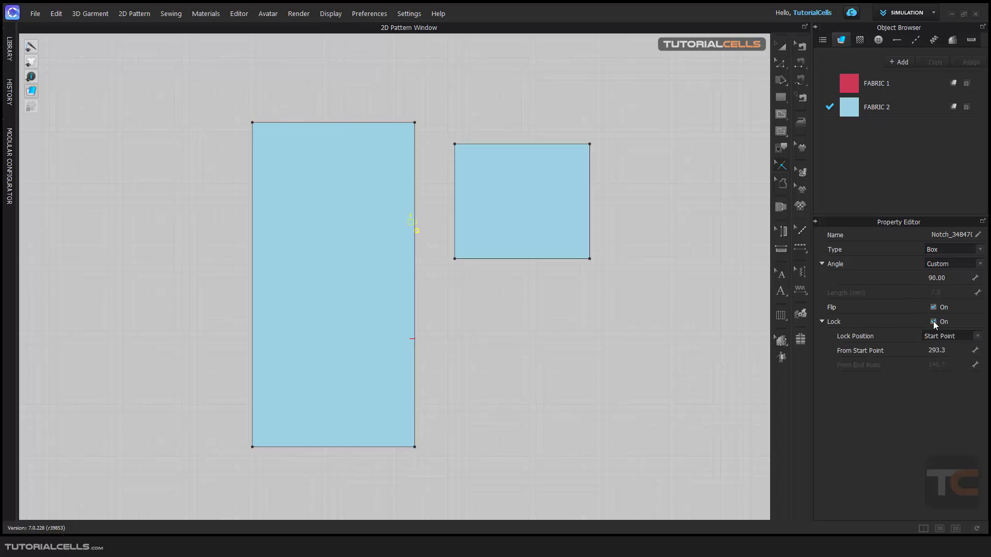
click(933, 321)
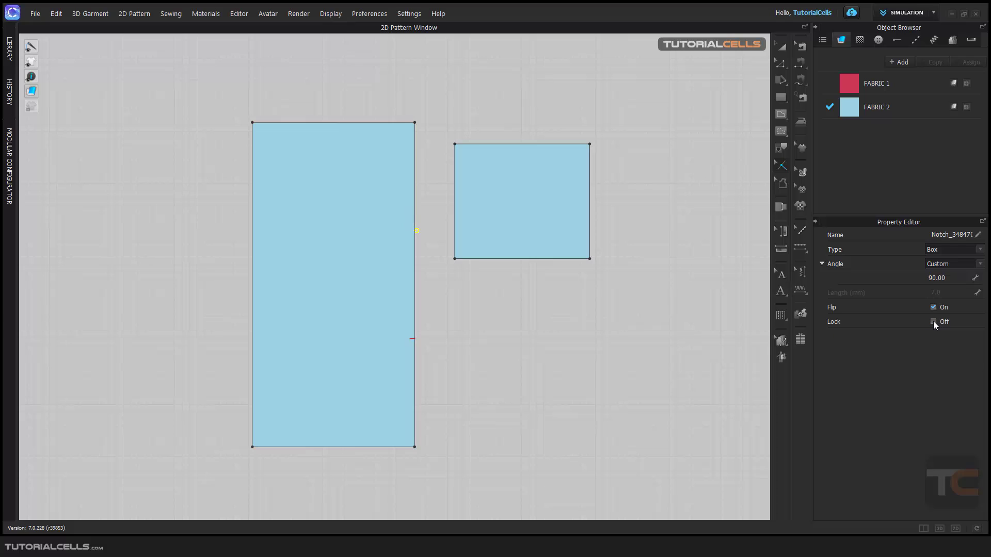
click(933, 322)
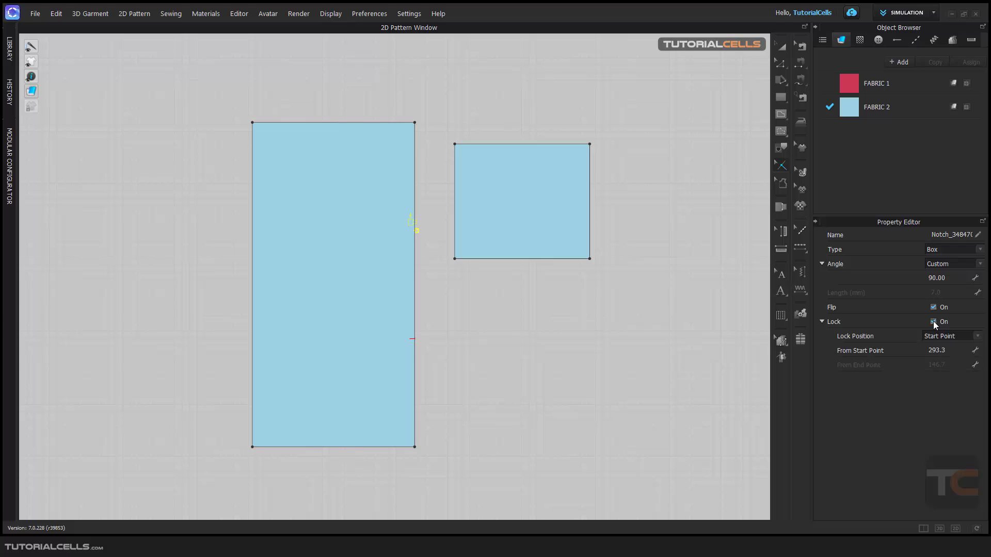
scroll(400, 218, up, 3)
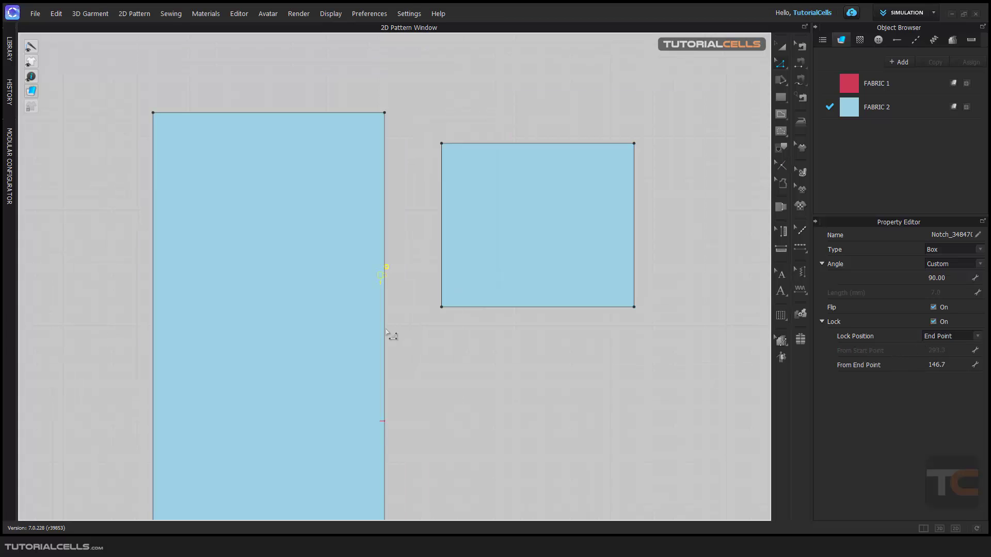
scroll(393, 304, down, 2)
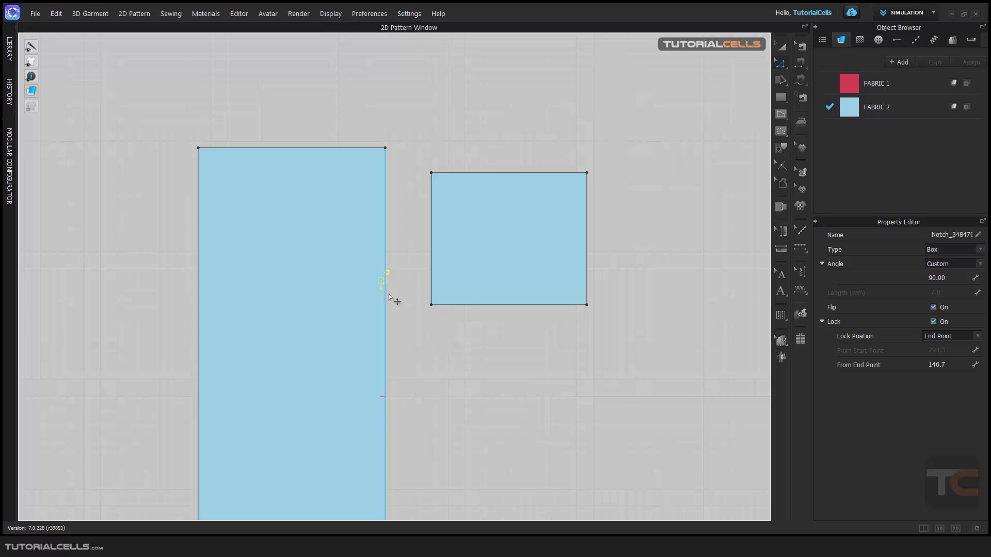
click(933, 307)
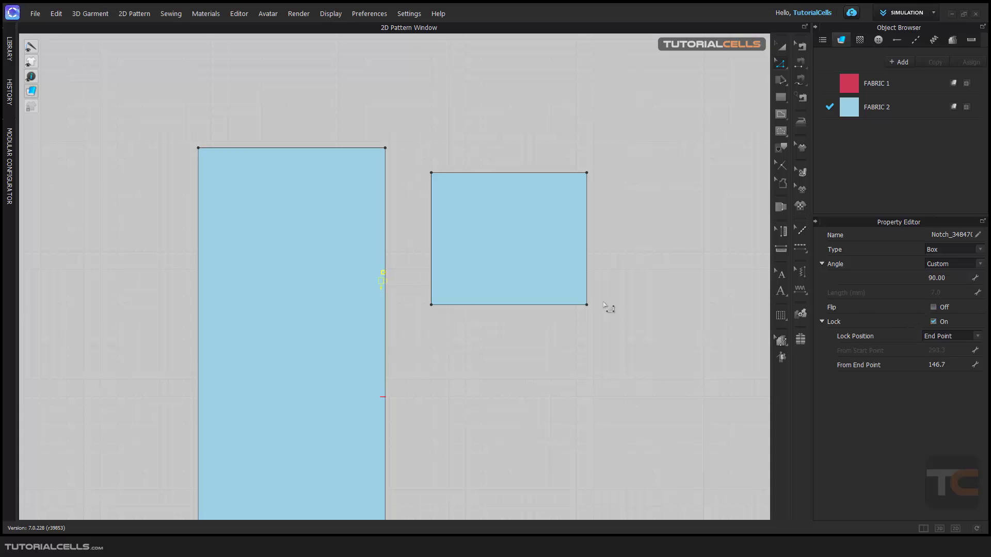
Add a Box notch on the square's right edge, locked 55.1 from the start point.
click(781, 166)
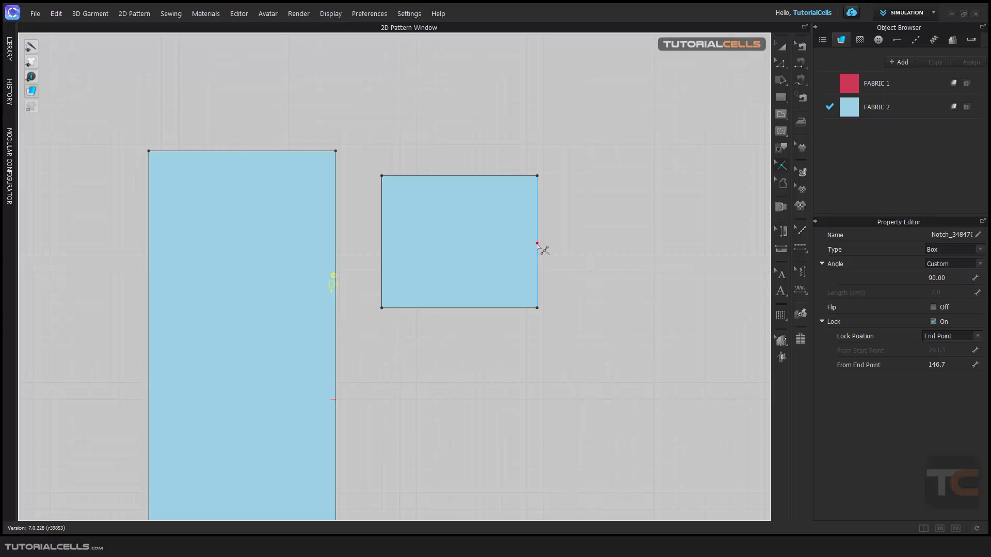
click(537, 261)
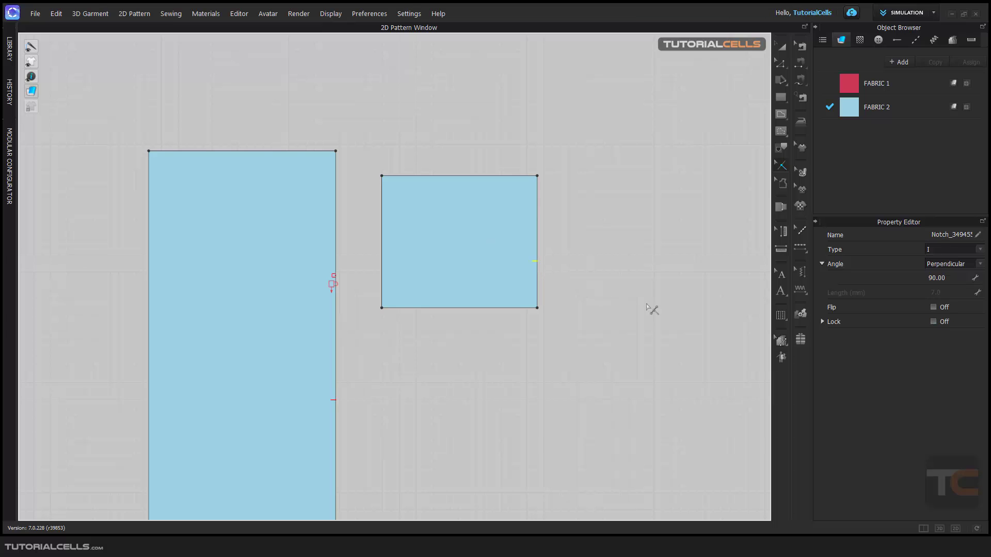
scroll(568, 287, up, 5)
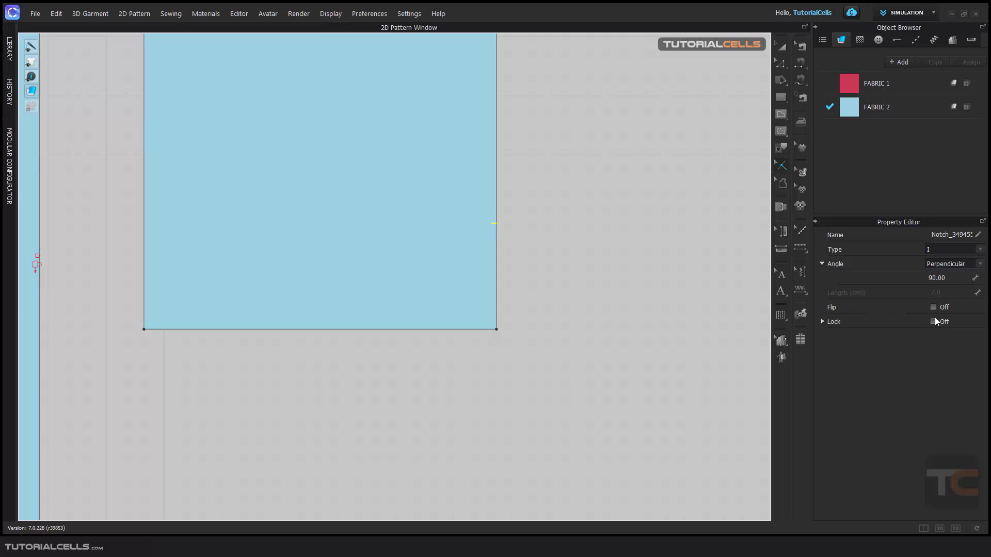
click(979, 249)
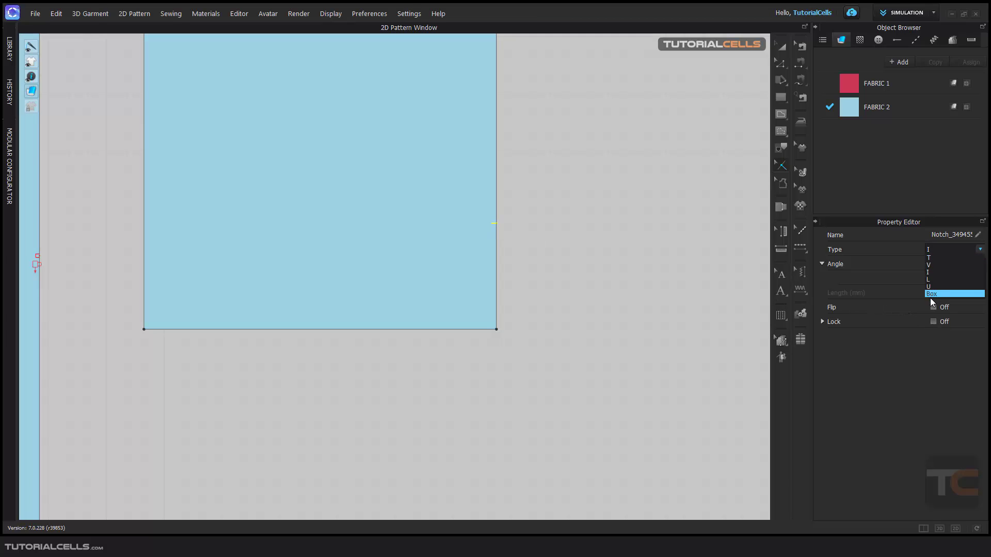
click(932, 294)
middle_drag(681, 274, 671, 321)
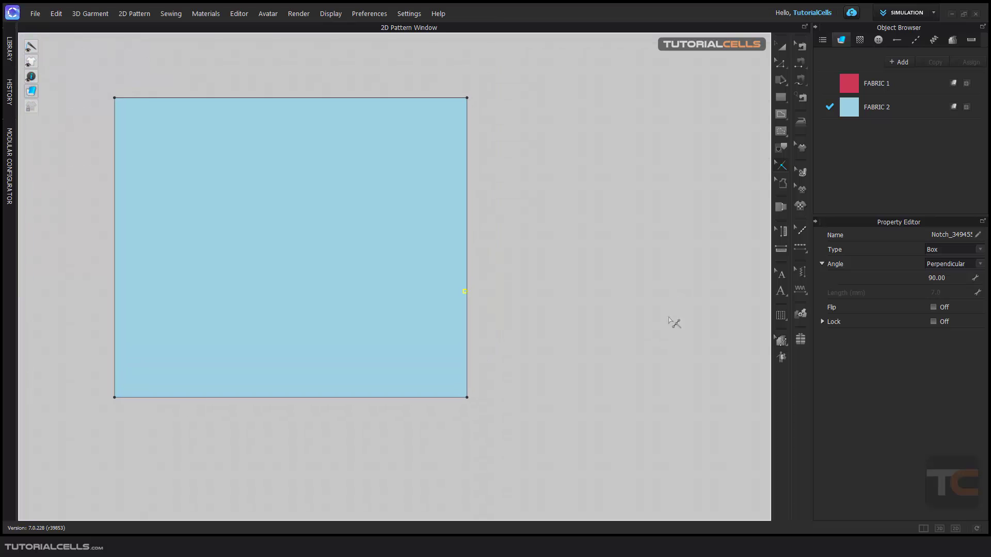
click(934, 321)
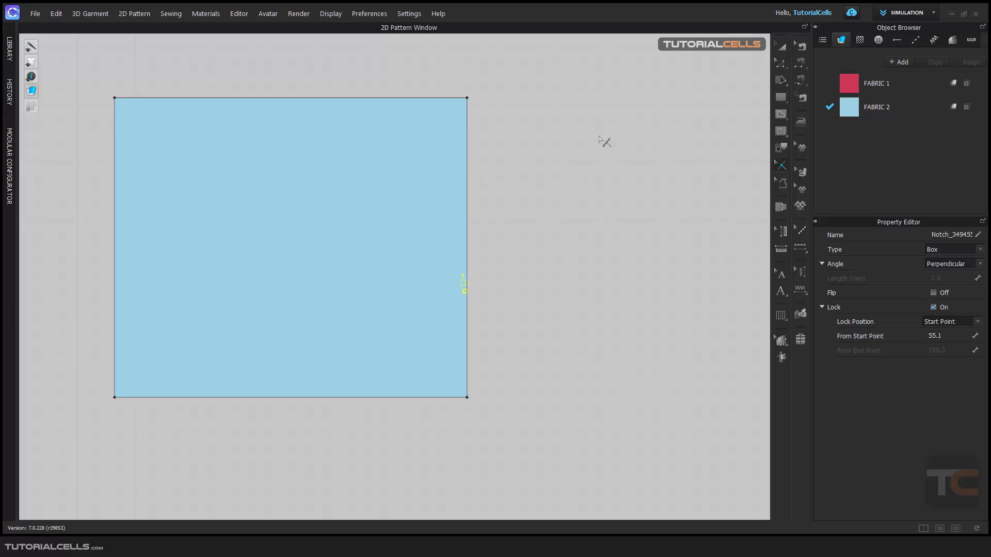
click(780, 63)
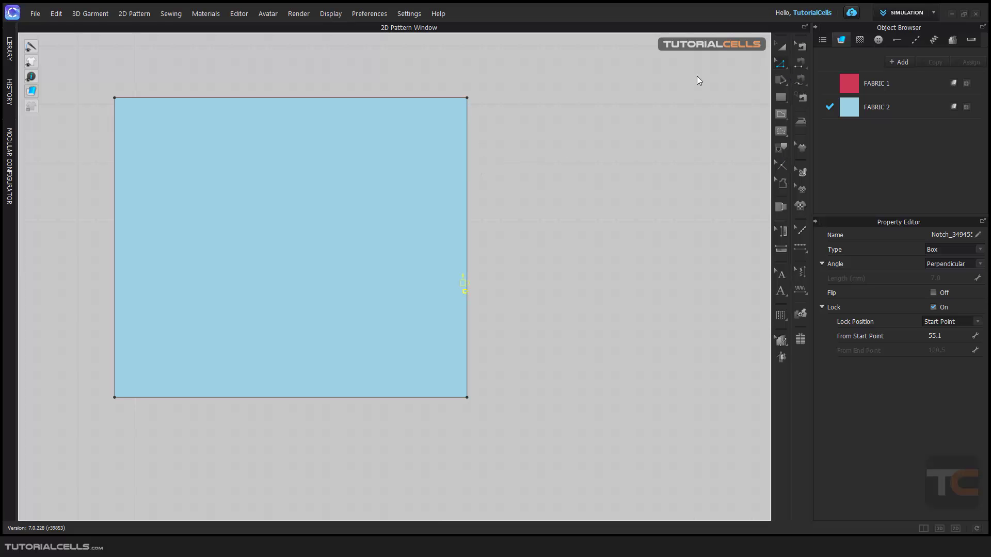
Drag the square's top-right corner lower and inward, tilting its notched right edge.
click(467, 98)
drag(467, 98, 474, 136)
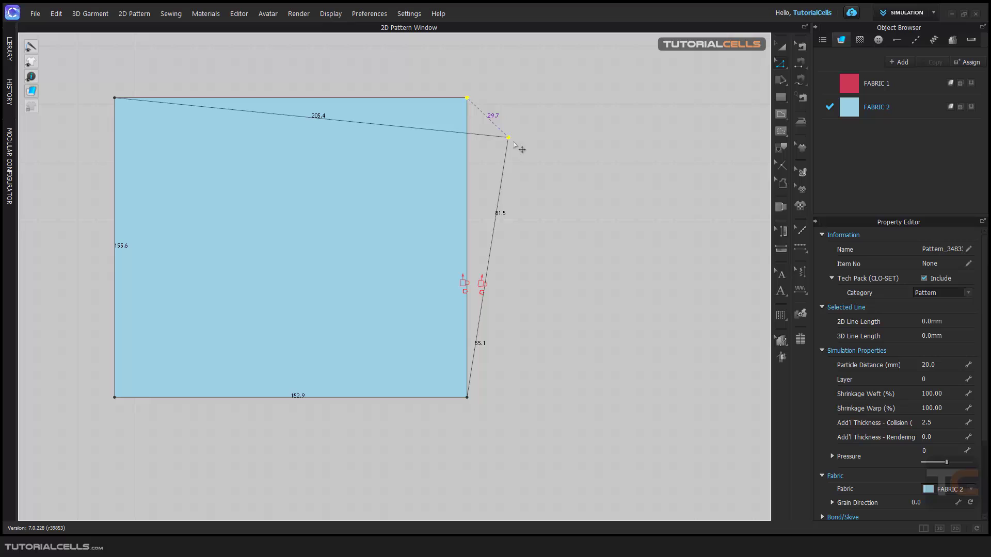
drag(513, 143, 414, 220)
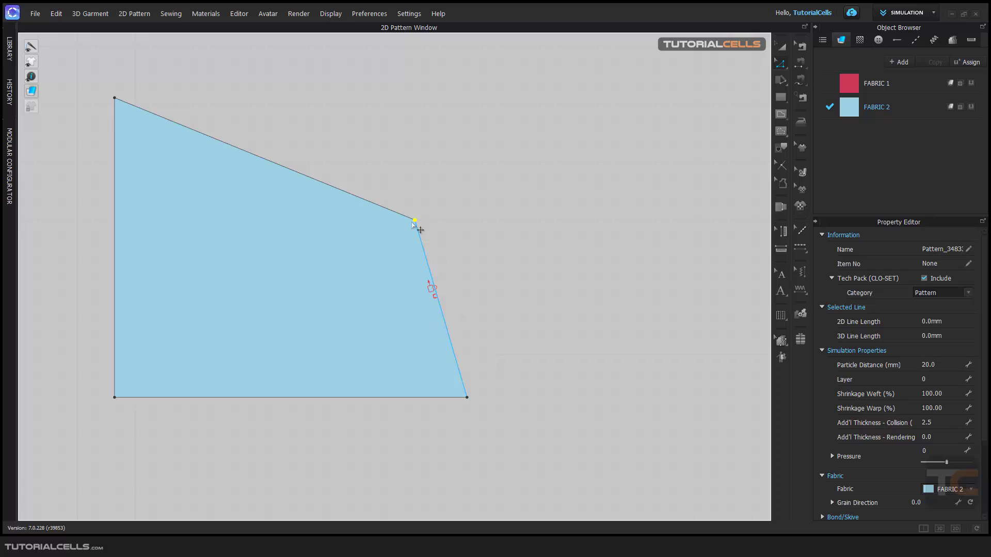
drag(415, 221, 446, 125)
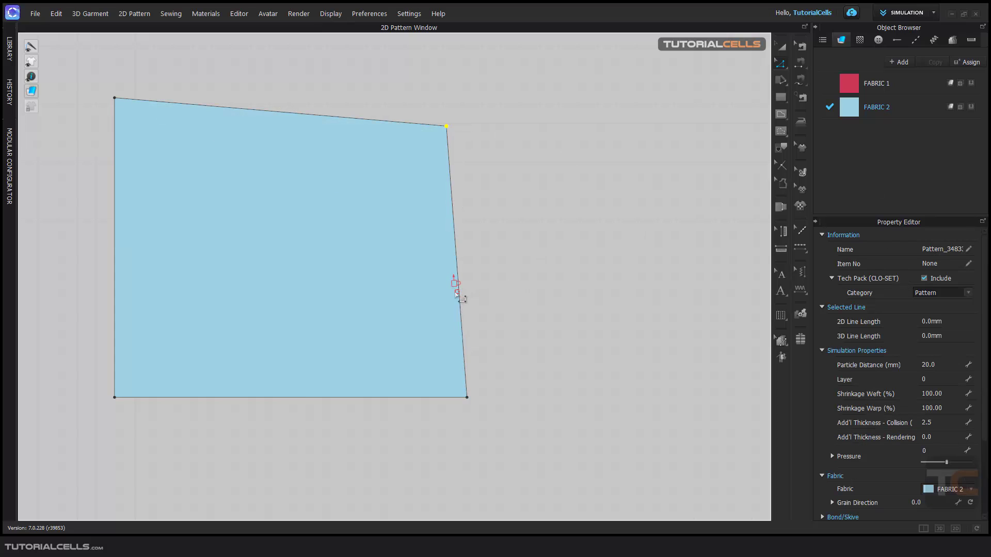
key(Escape)
click(780, 166)
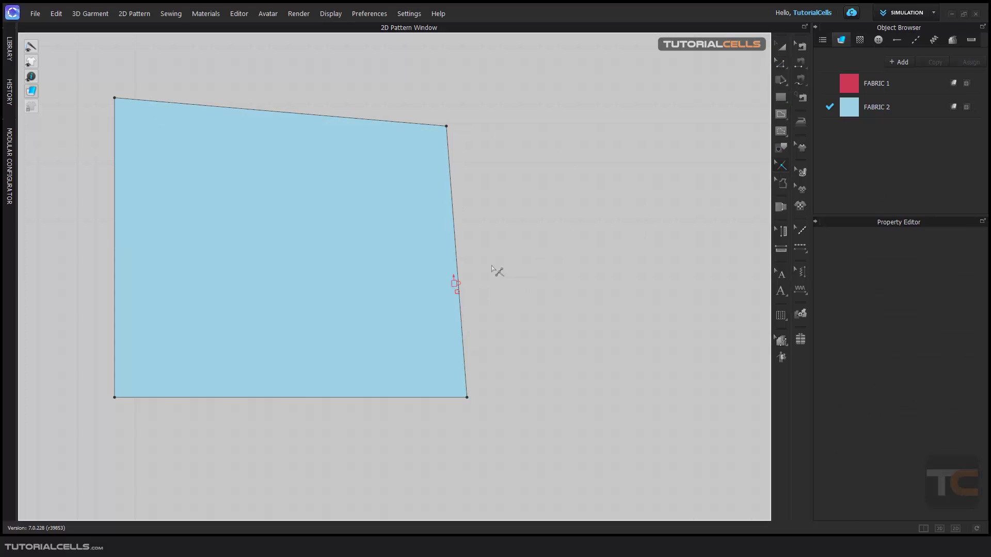
Lock the right-edge notch at 86.1 measured from the edge's End Point.
click(458, 293)
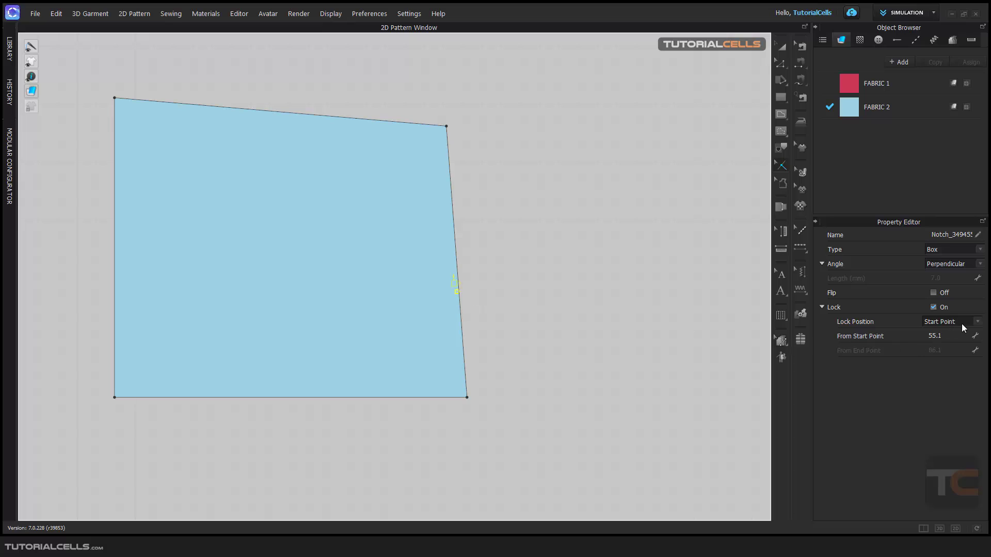
click(977, 322)
click(935, 334)
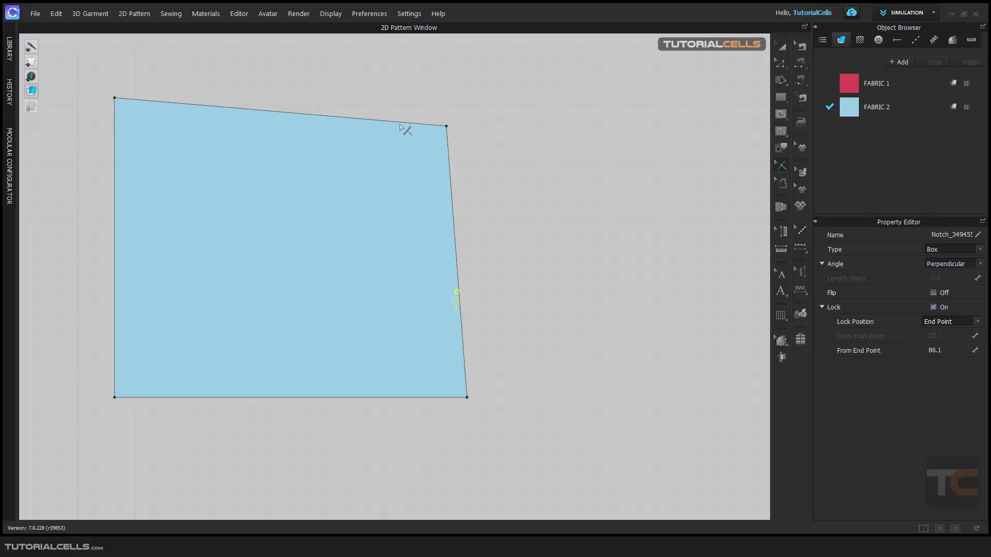
Drag the square's top-right corner out right, then back near the top edge.
click(780, 63)
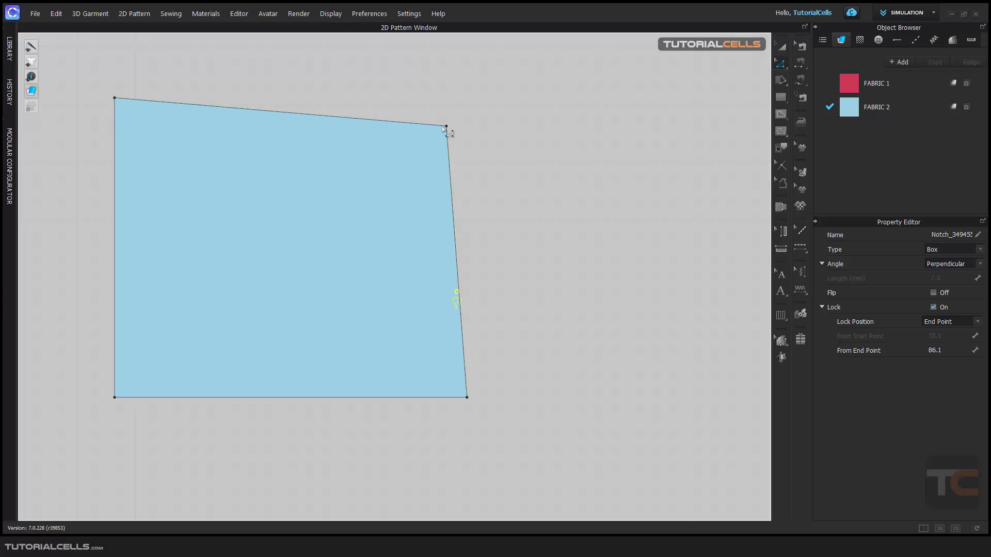
drag(447, 127, 619, 151)
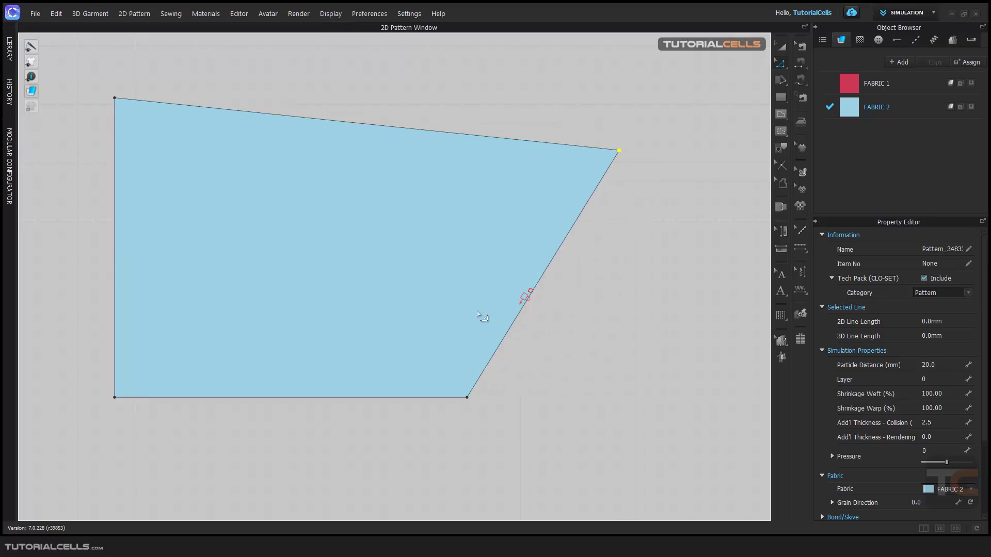
drag(619, 150, 461, 98)
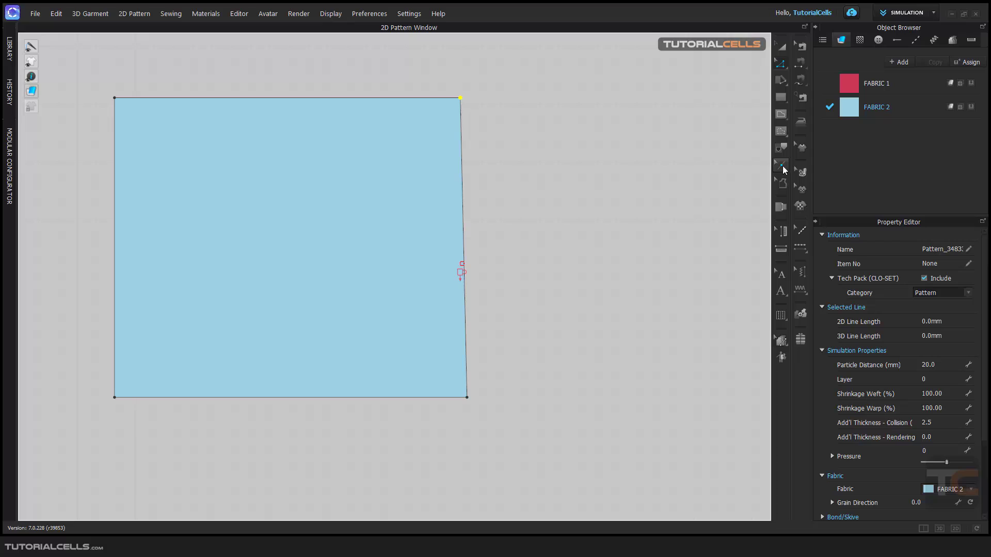
Untick Lock for the Box notch on the slanted right edge.
click(462, 269)
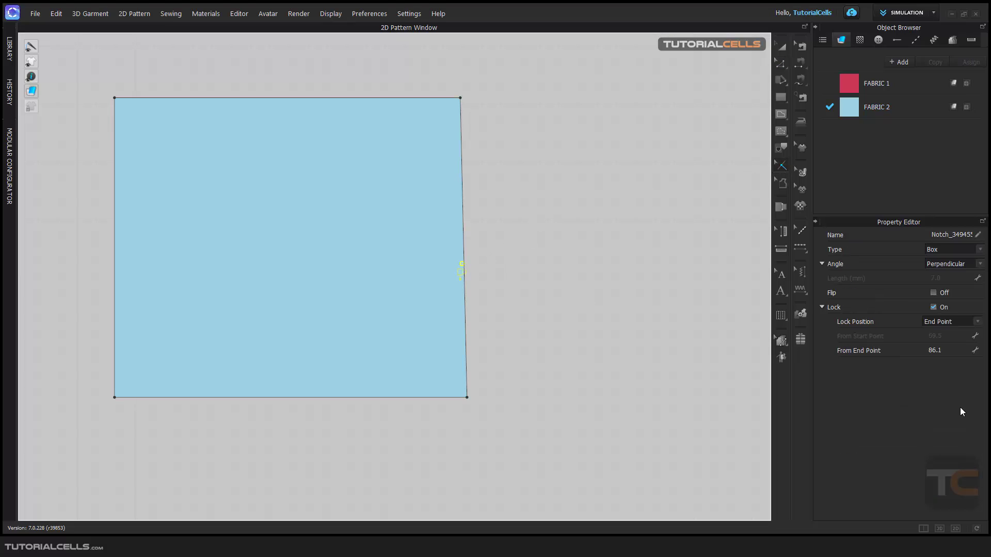
click(941, 308)
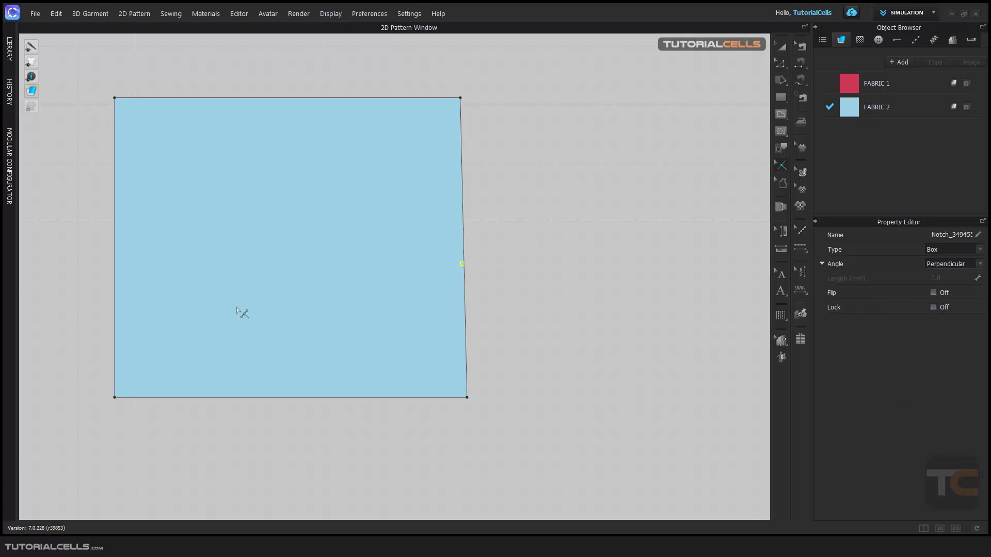